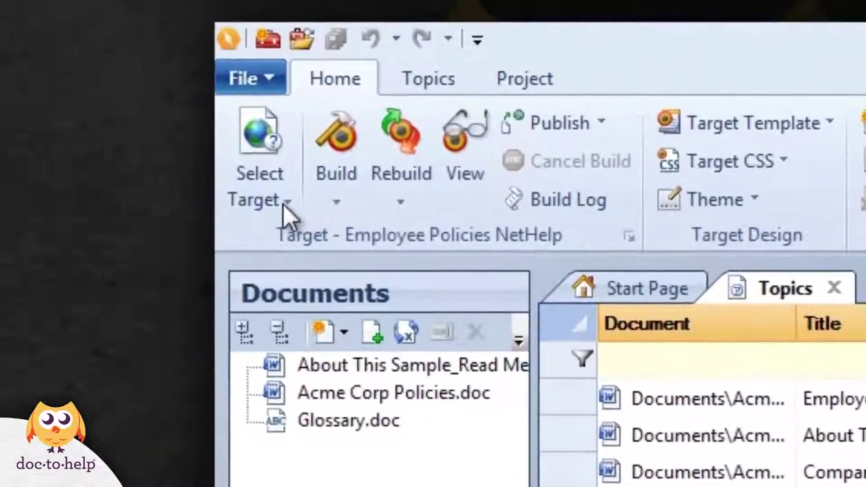
# - Keep Employee Policies NetHelp as the target and start the Publish to SharePoint wizard
pyautogui.click(288, 204)
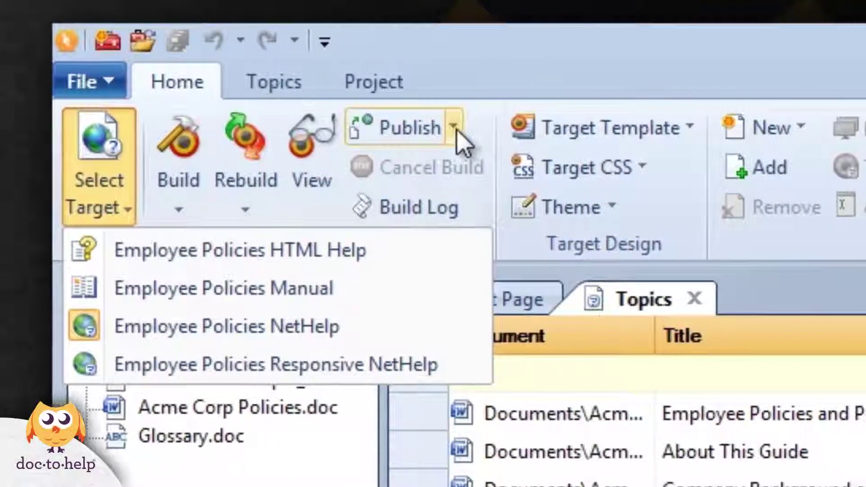
pyautogui.click(455, 128)
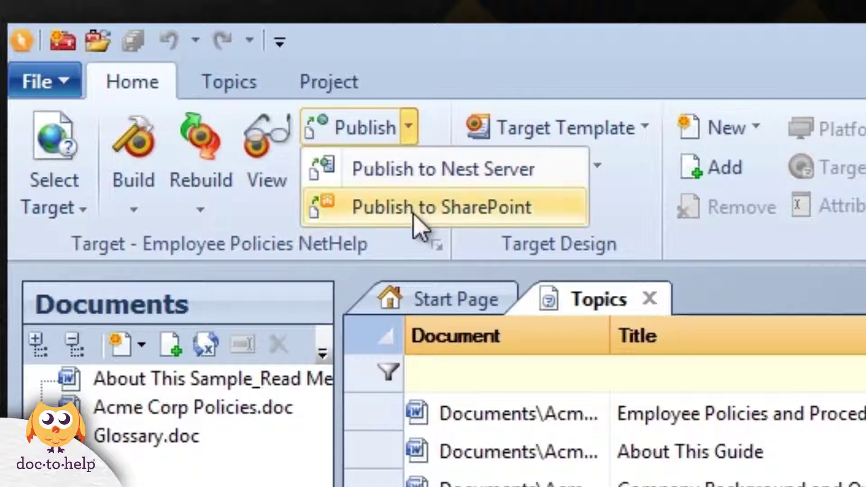
pyautogui.click(420, 208)
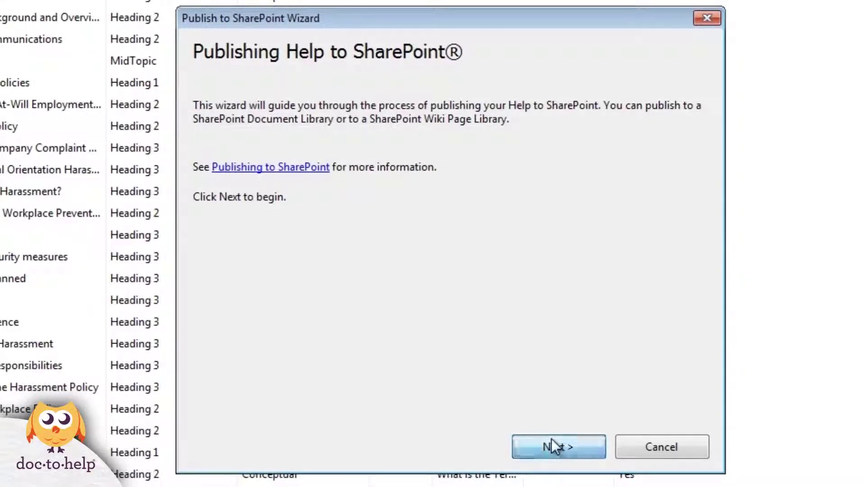
# - Pass the wizard introduction and keep 'Upload to a SharePoint Document library' selected
pyautogui.click(552, 444)
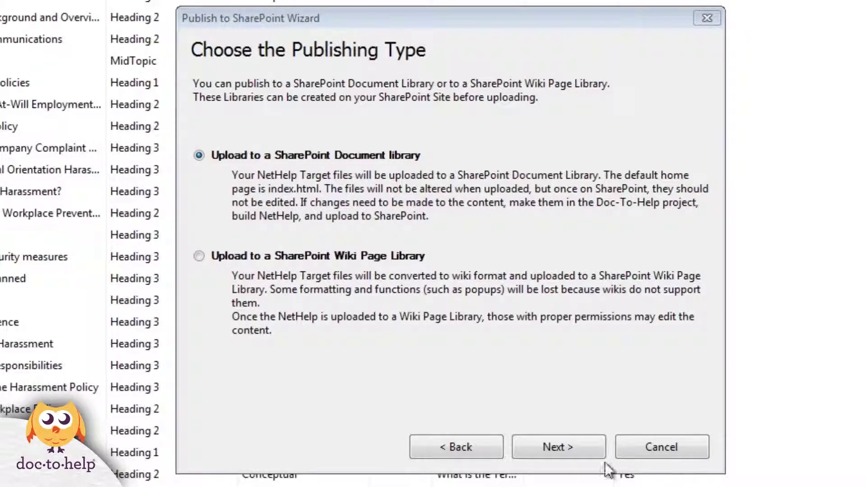
pyautogui.click(577, 447)
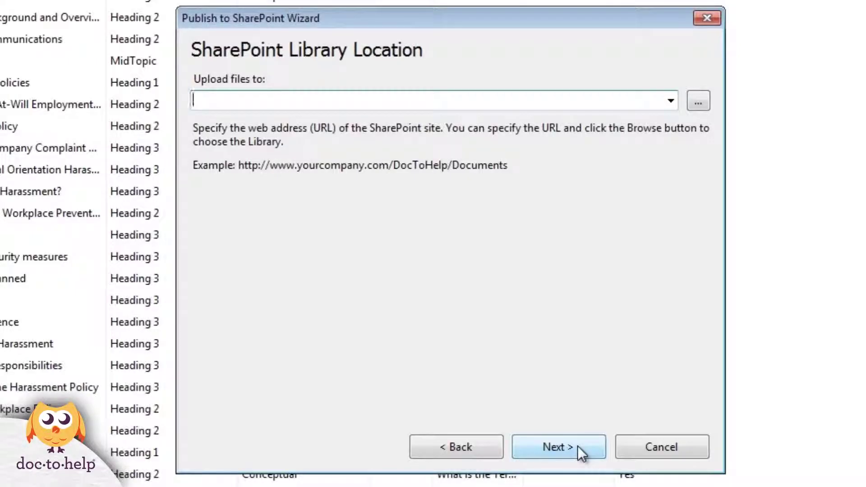
pyautogui.write('http')
pyautogui.write('://sp2013server')
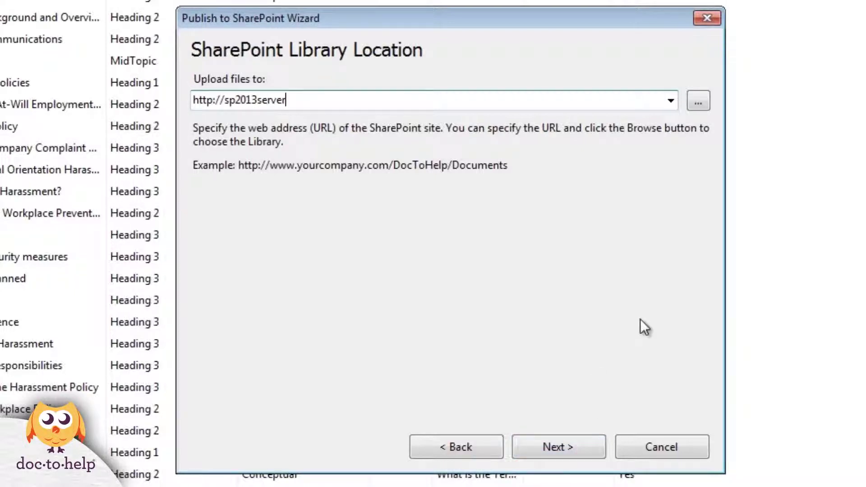
# - Create a Handbook folder on sp2013server, choose it as the upload location, and reach Confirm Settings
pyautogui.click(699, 100)
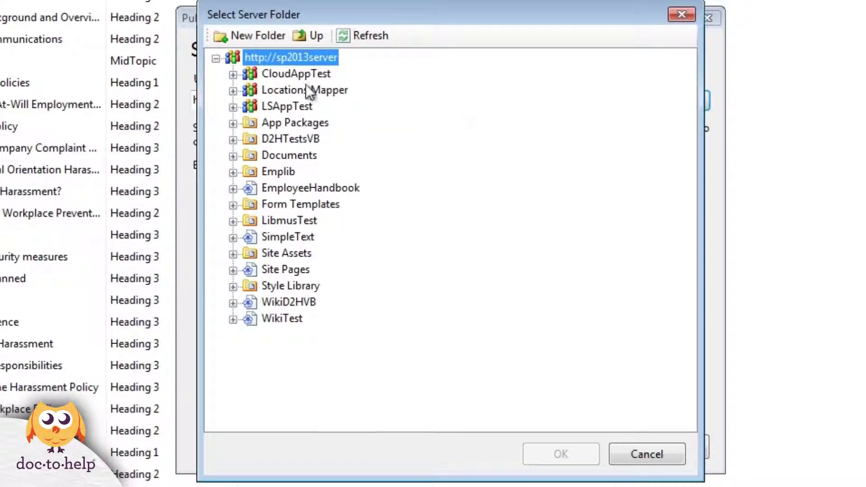
pyautogui.click(258, 36)
pyautogui.write('Handbook')
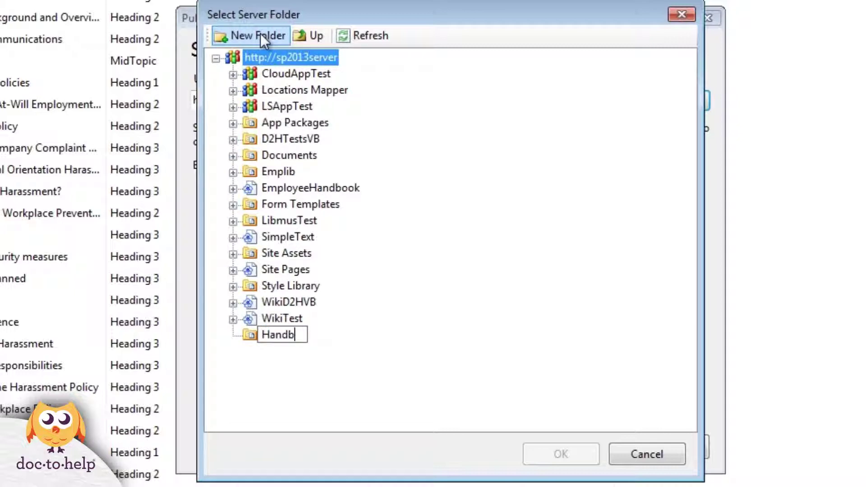
pyautogui.press('Return')
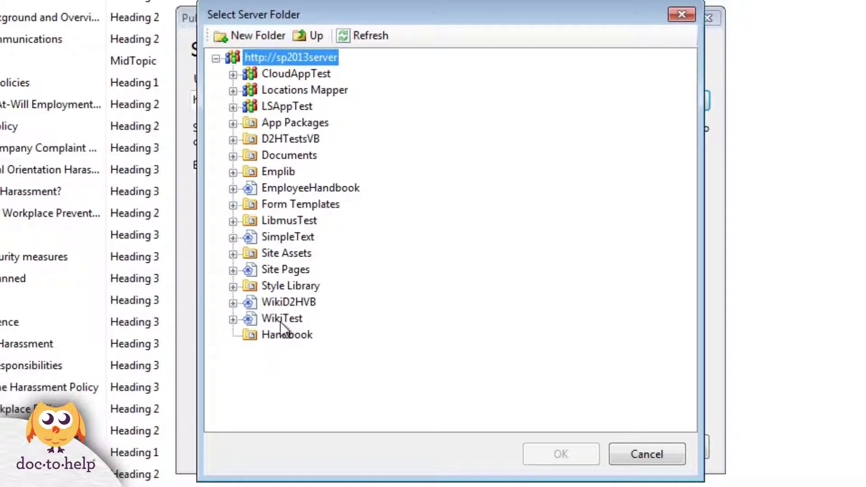
pyautogui.click(284, 334)
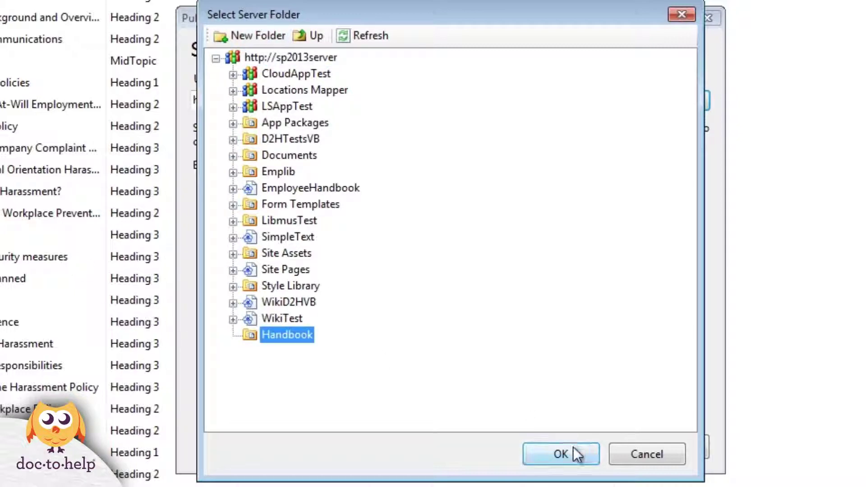
pyautogui.click(560, 454)
pyautogui.click(558, 446)
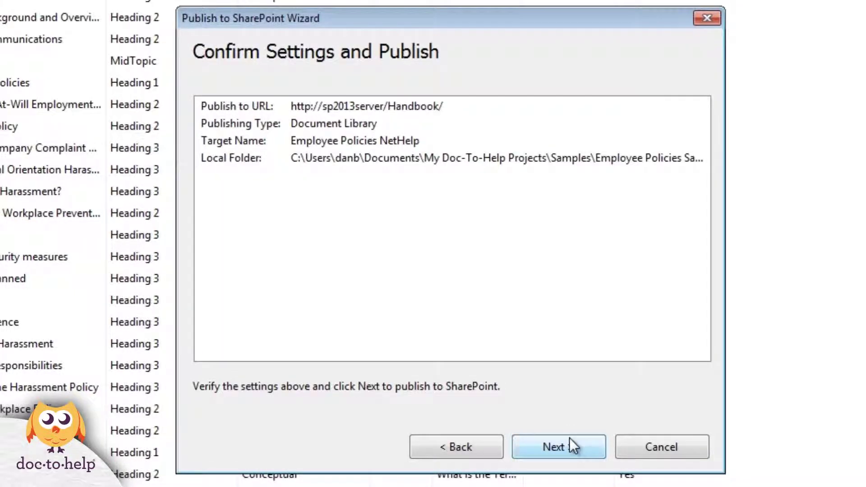
pyautogui.click(576, 445)
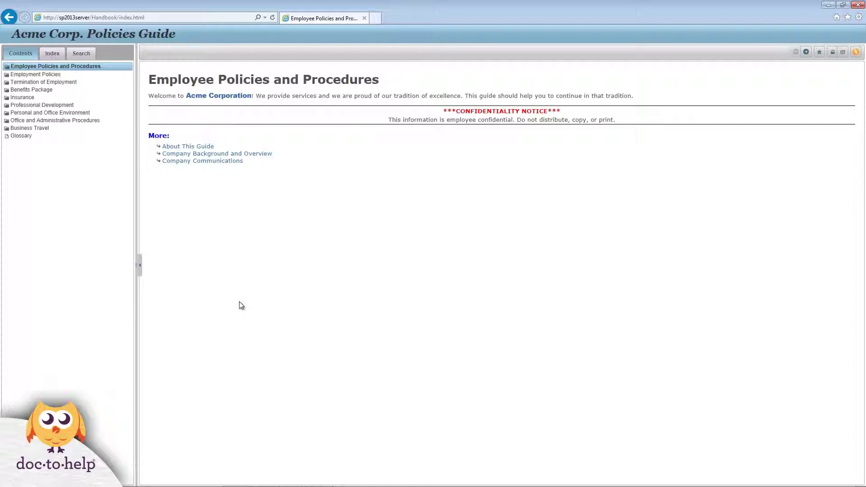
pyautogui.click(151, 18)
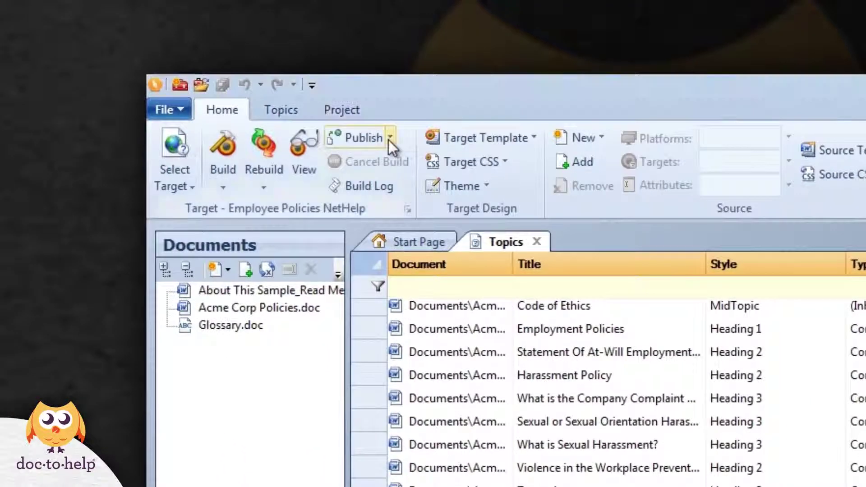
# - Restart Publish to SharePoint and choose Wiki Page Library as the publishing type
pyautogui.click(389, 141)
pyautogui.click(375, 186)
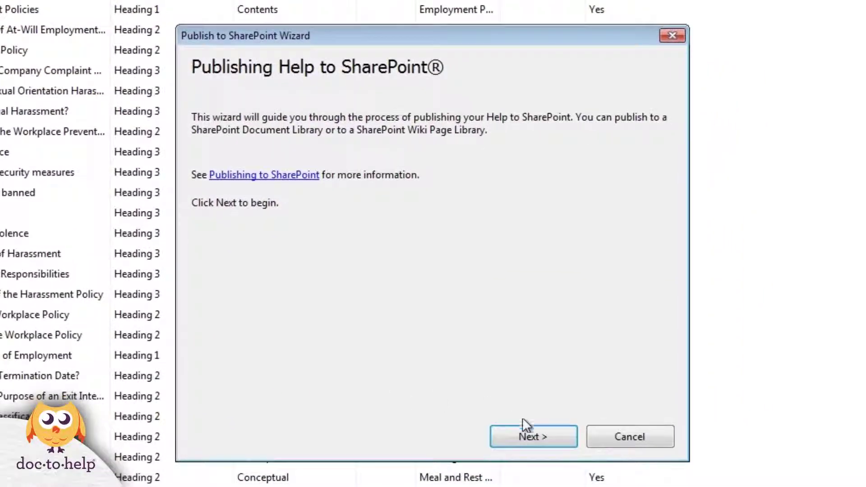
pyautogui.click(527, 436)
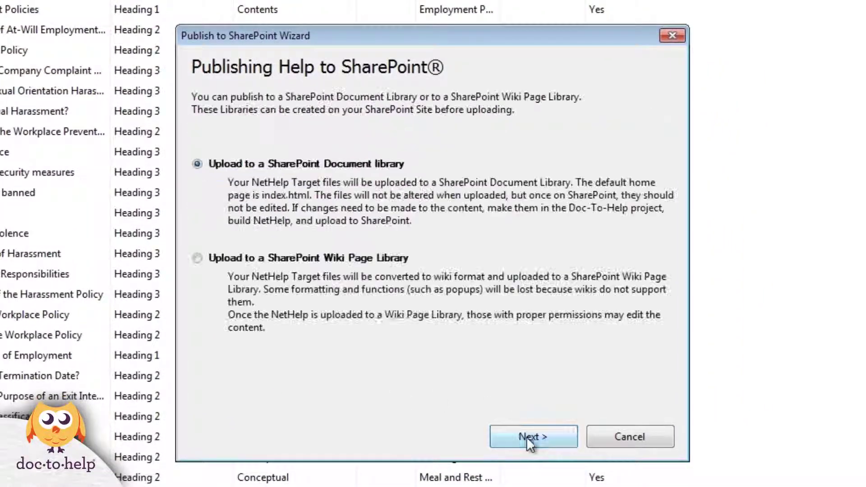
pyautogui.click(279, 258)
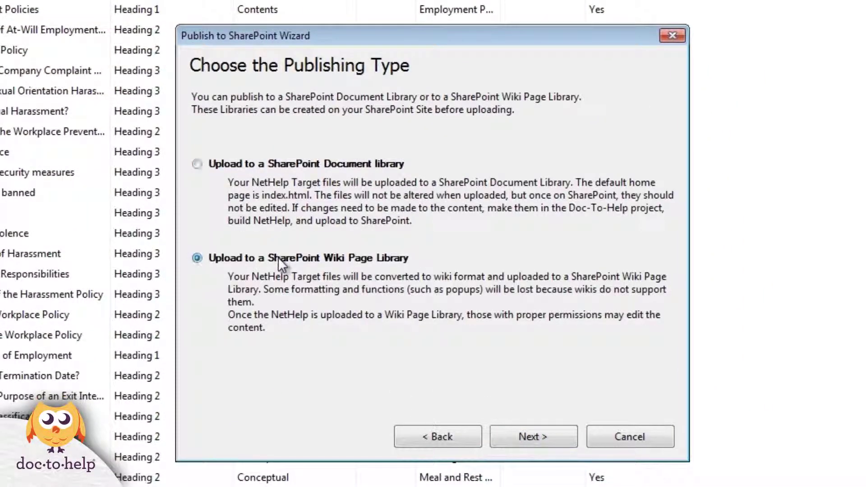
pyautogui.click(536, 436)
pyautogui.write('htt')
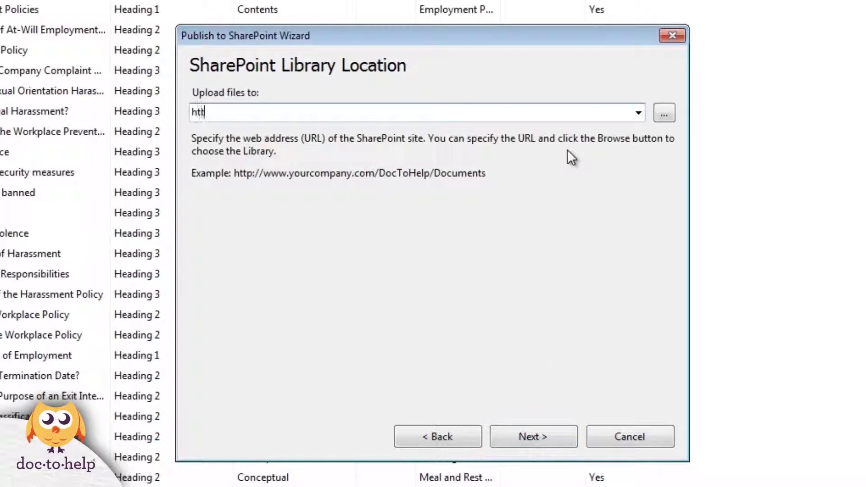
pyautogui.write('p://sp2013server')
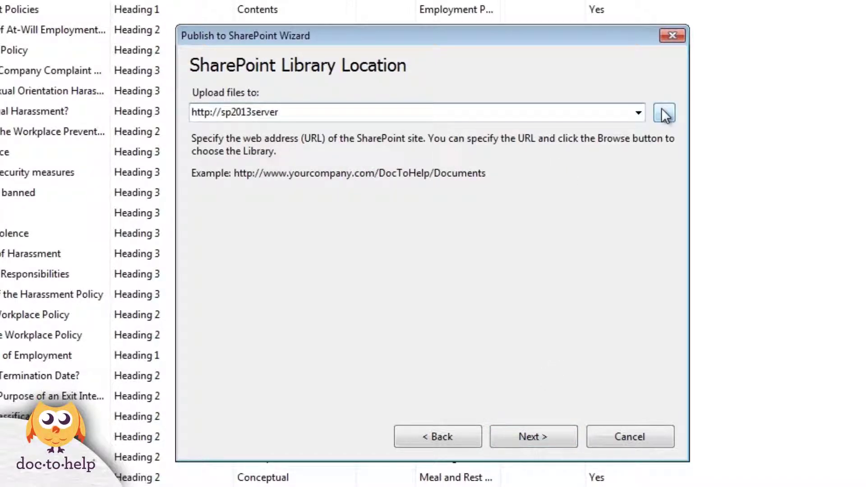
# - Target the EmployeeHandbook library, approve overwriting its content, and upload the wiki help
pyautogui.click(665, 115)
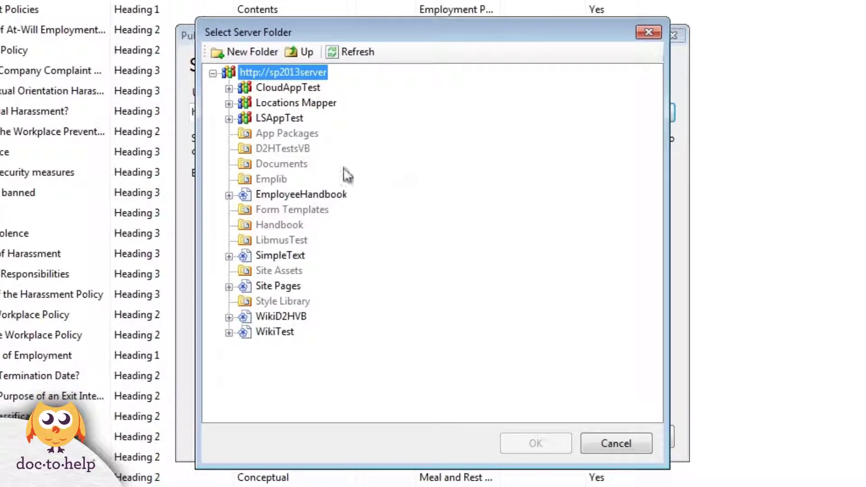
pyautogui.click(301, 194)
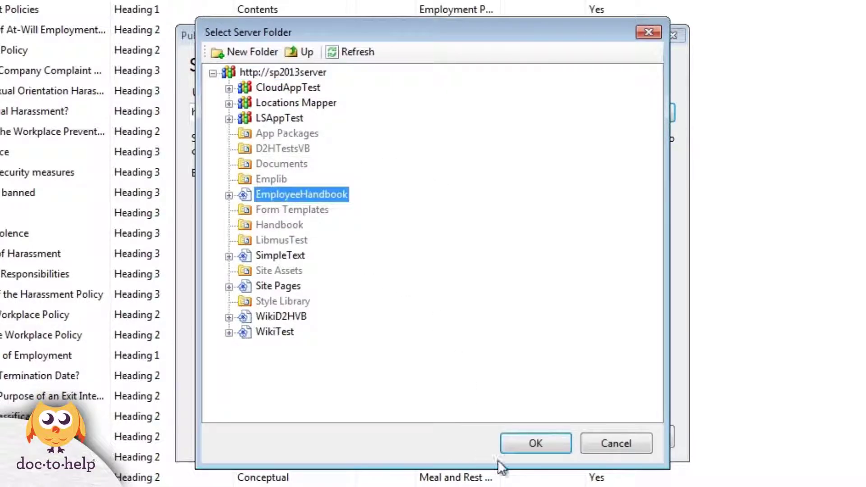
pyautogui.click(535, 443)
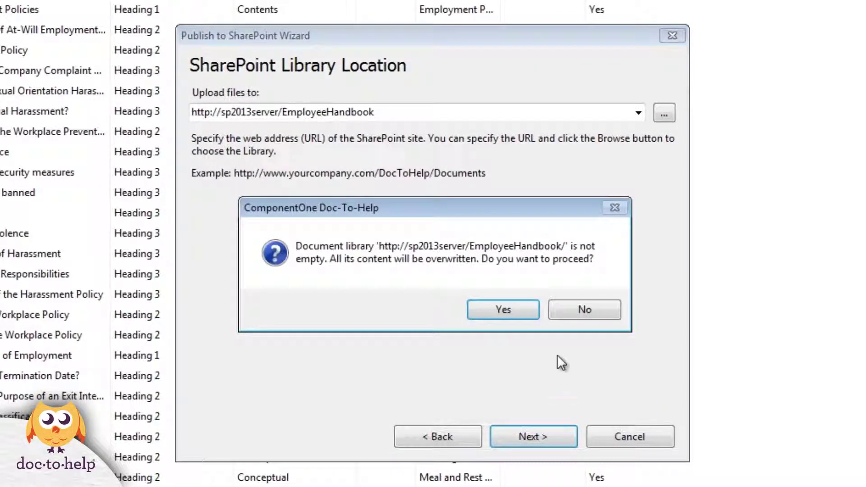
pyautogui.click(517, 311)
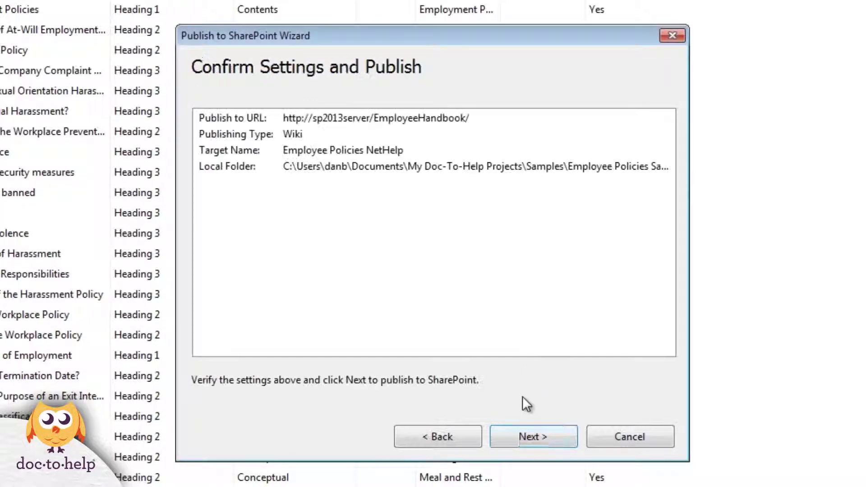
pyautogui.click(533, 437)
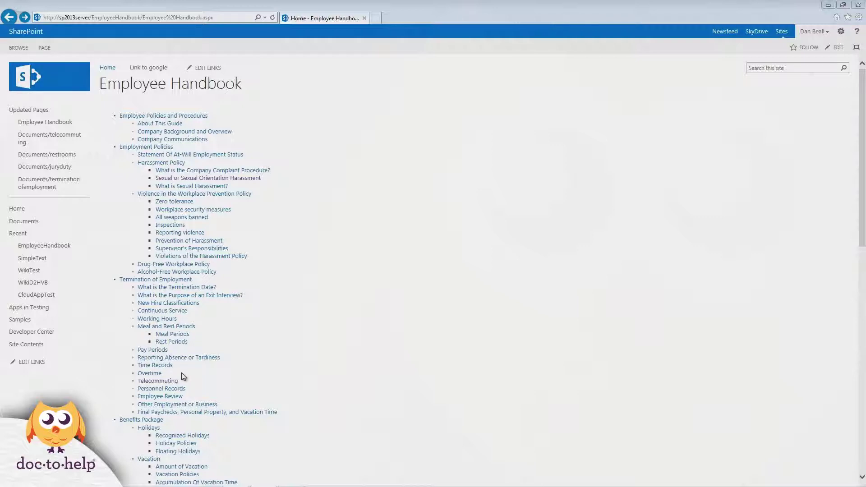
# - Open the Telecommuting topic from the Employee Handbook wiki contents
pyautogui.click(158, 381)
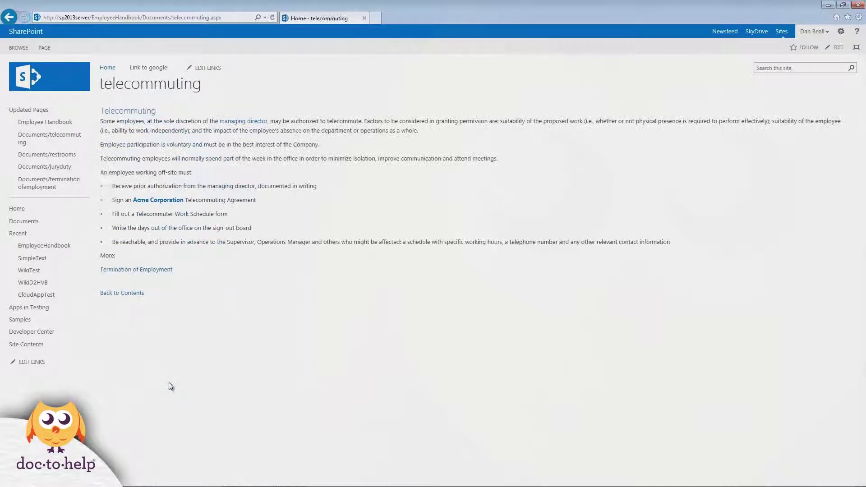